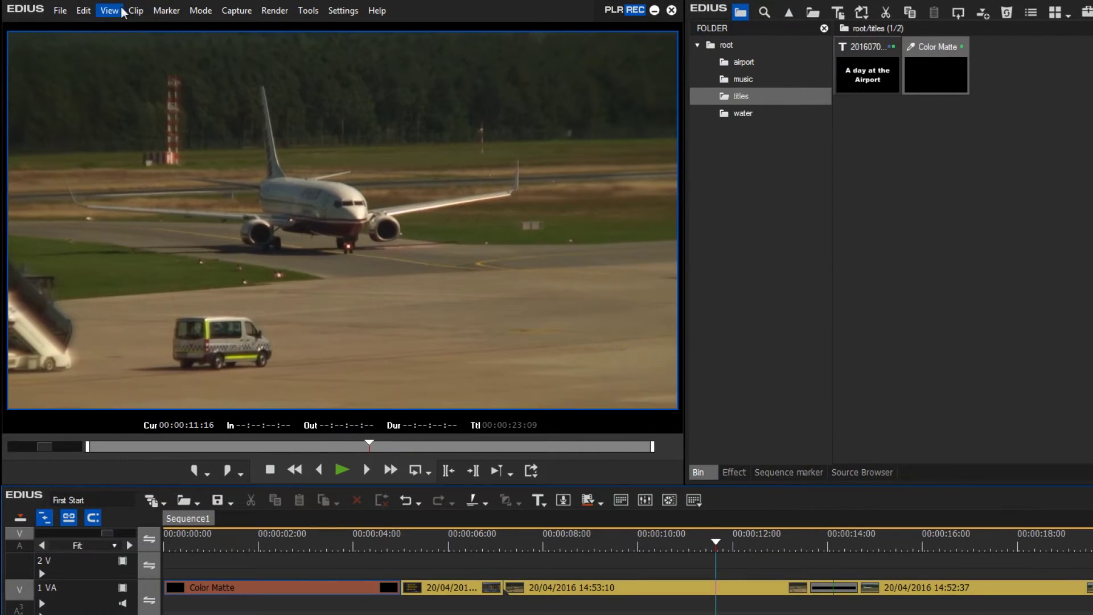
# Move the timeline cursor past 12 s and 16 s to 00:00:18:09
pyautogui.click(120, 12)
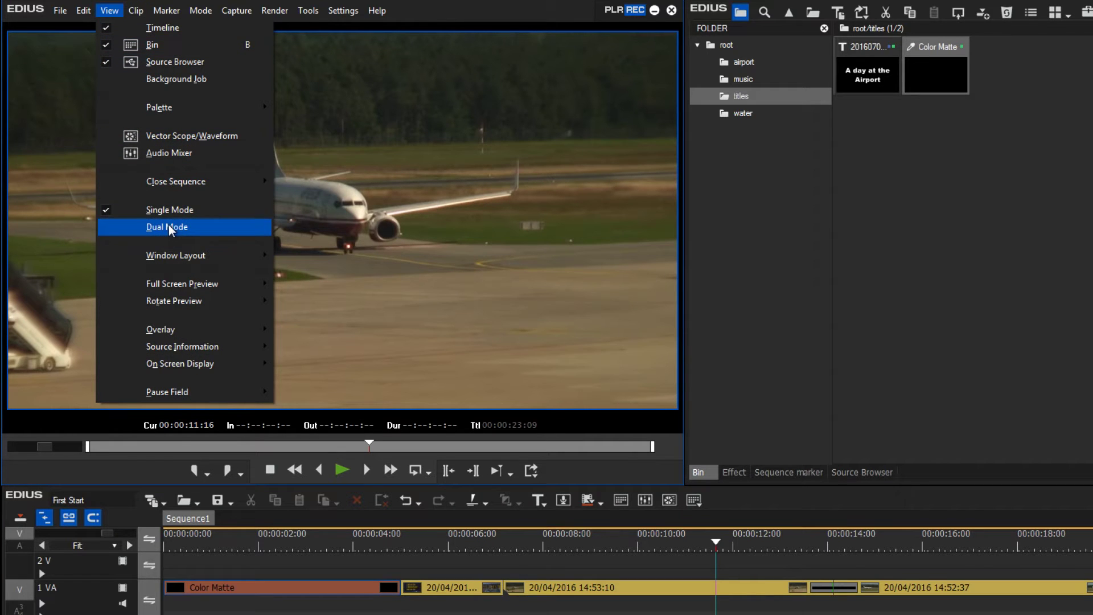
pyautogui.click(456, 218)
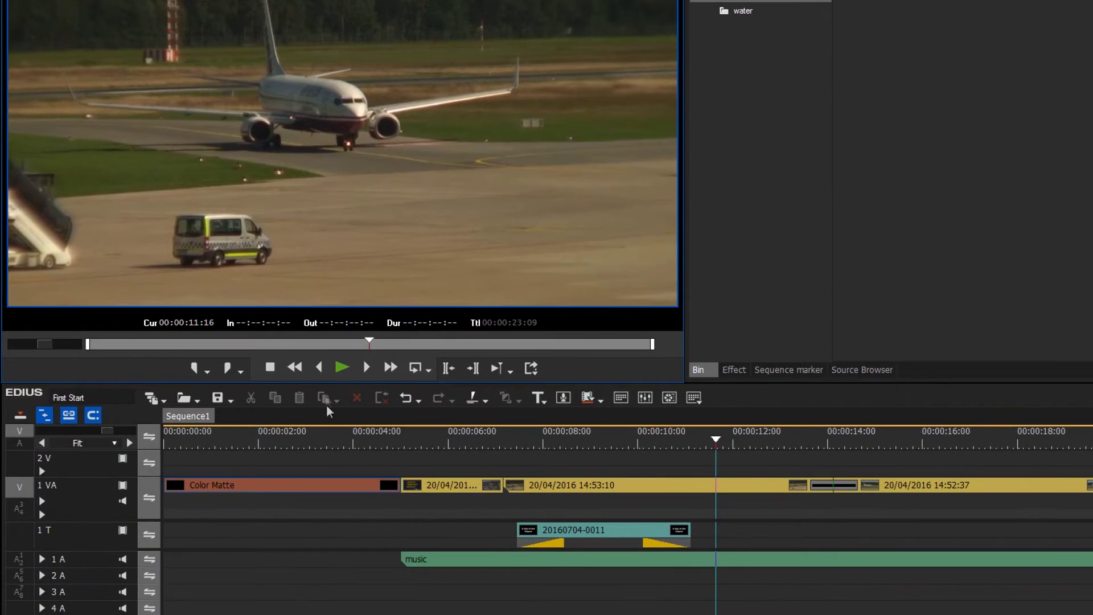
pyautogui.click(760, 438)
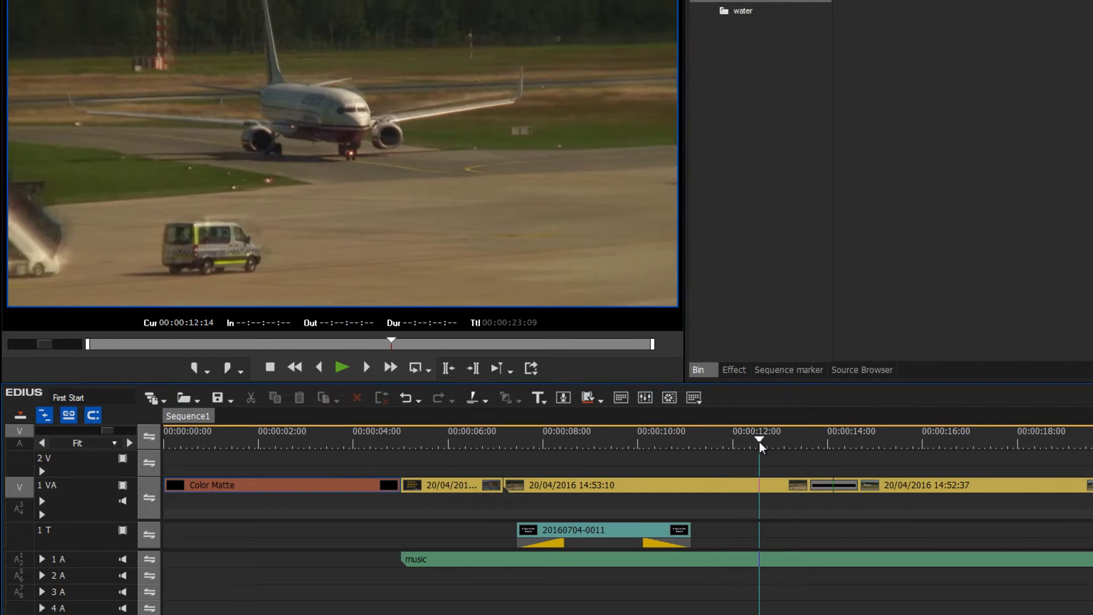
pyautogui.click(947, 441)
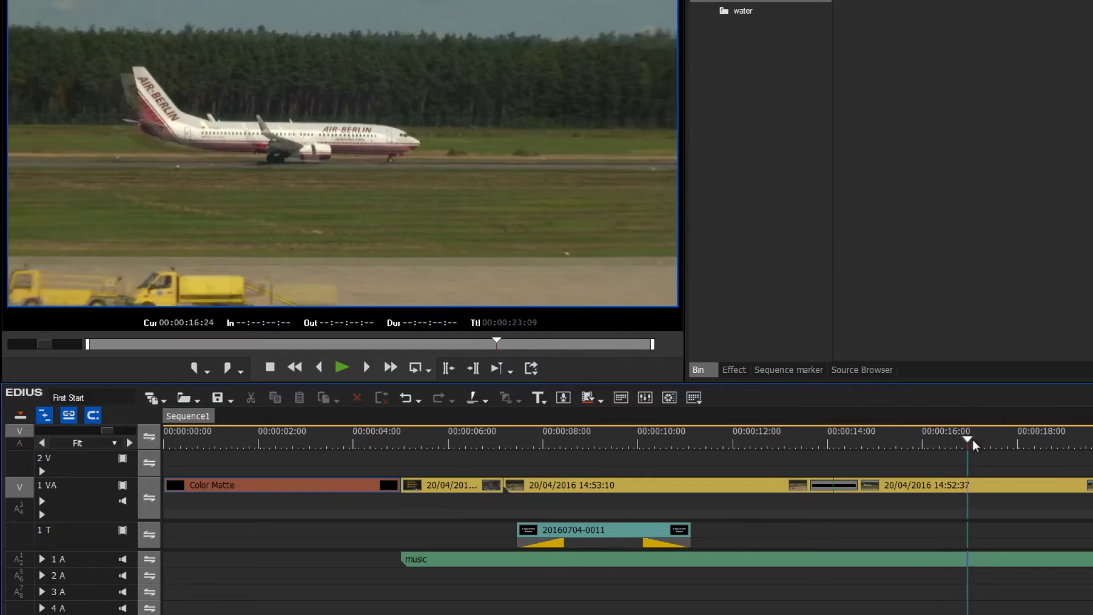
pyautogui.moveTo(954, 439); pyautogui.dragTo(1036, 446)
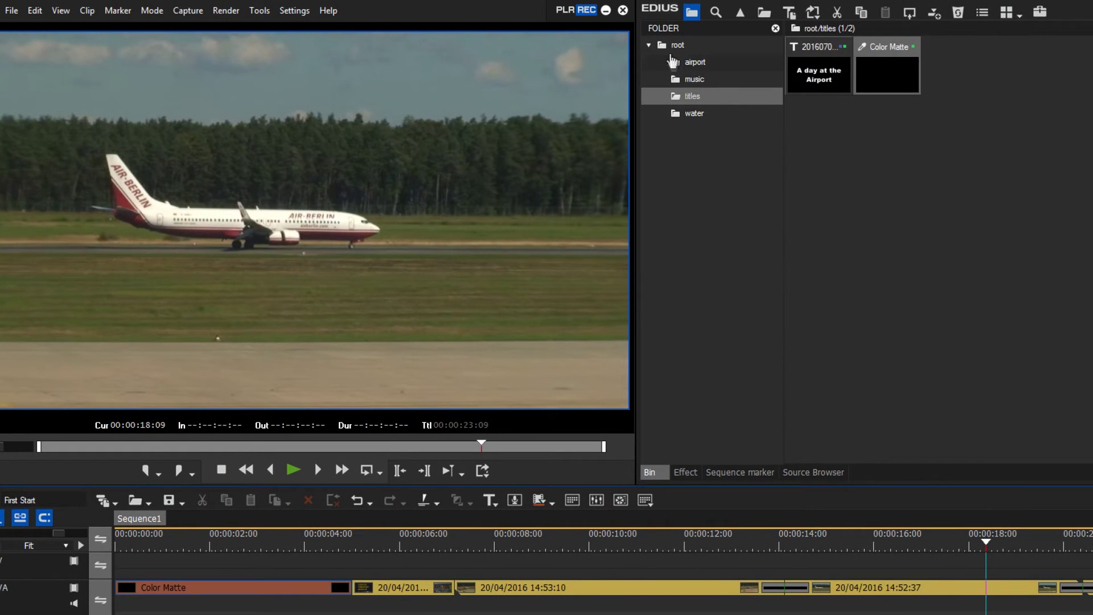
# Load the airport folder's take off clip into the Player, then return the timeline to 00:00:12:16
pyautogui.click(689, 63)
pyautogui.click(812, 72)
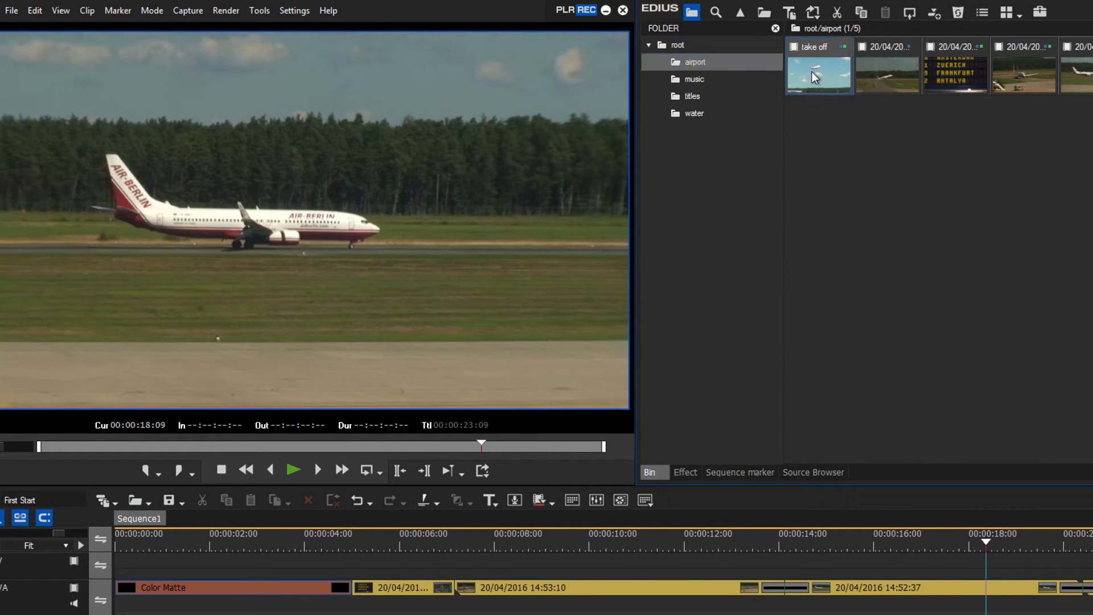
pyautogui.doubleClick(813, 72)
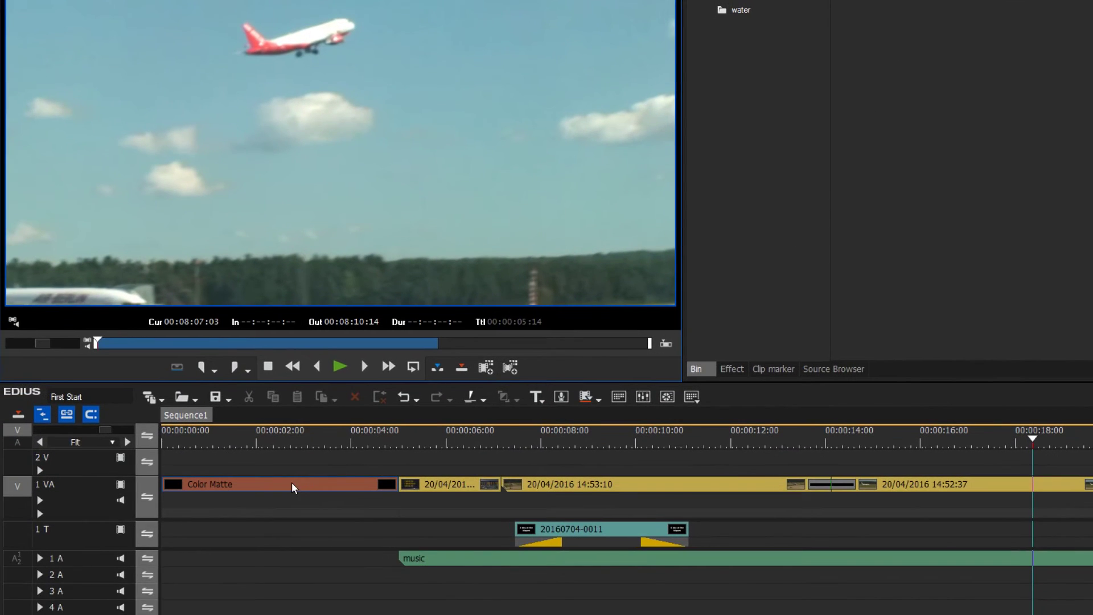
pyautogui.click(905, 442)
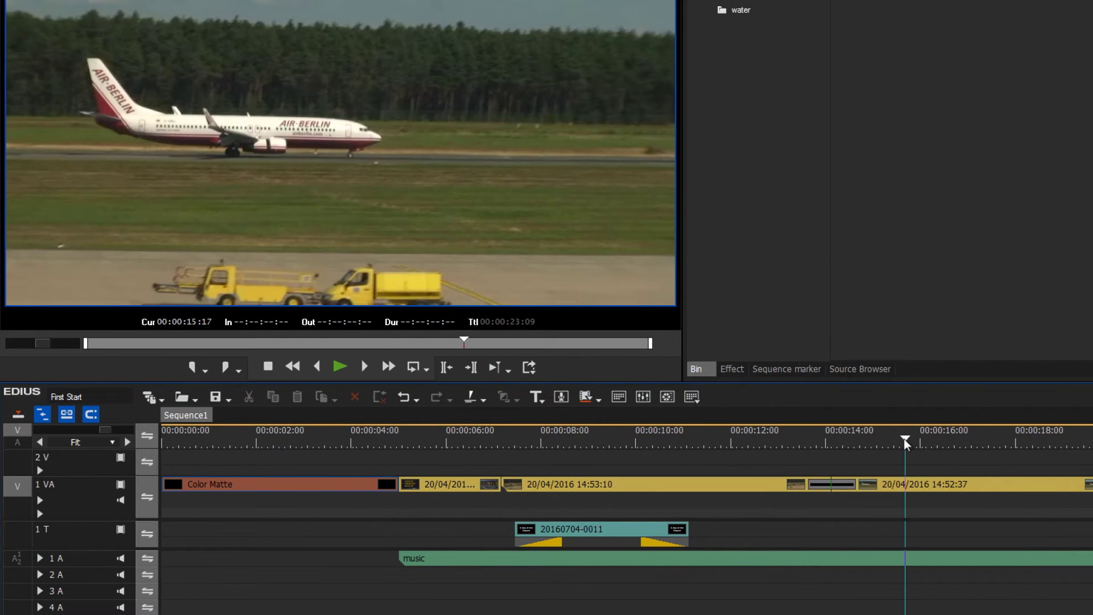
pyautogui.click(760, 441)
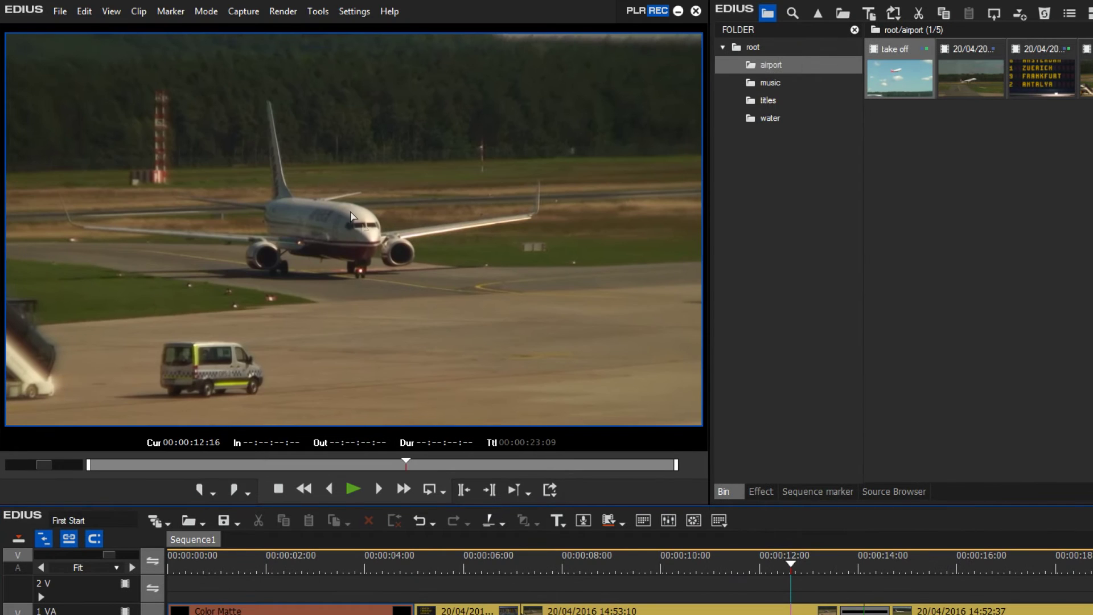
# Switch the preview to View > Dual Mode and select the take off clip
pyautogui.click(104, 13)
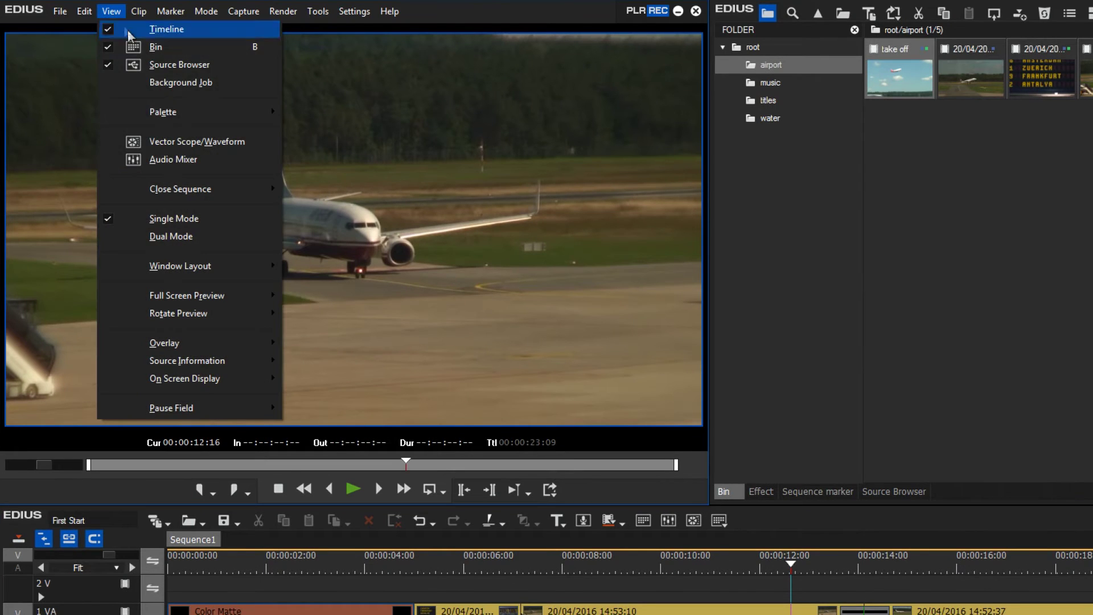
pyautogui.click(194, 237)
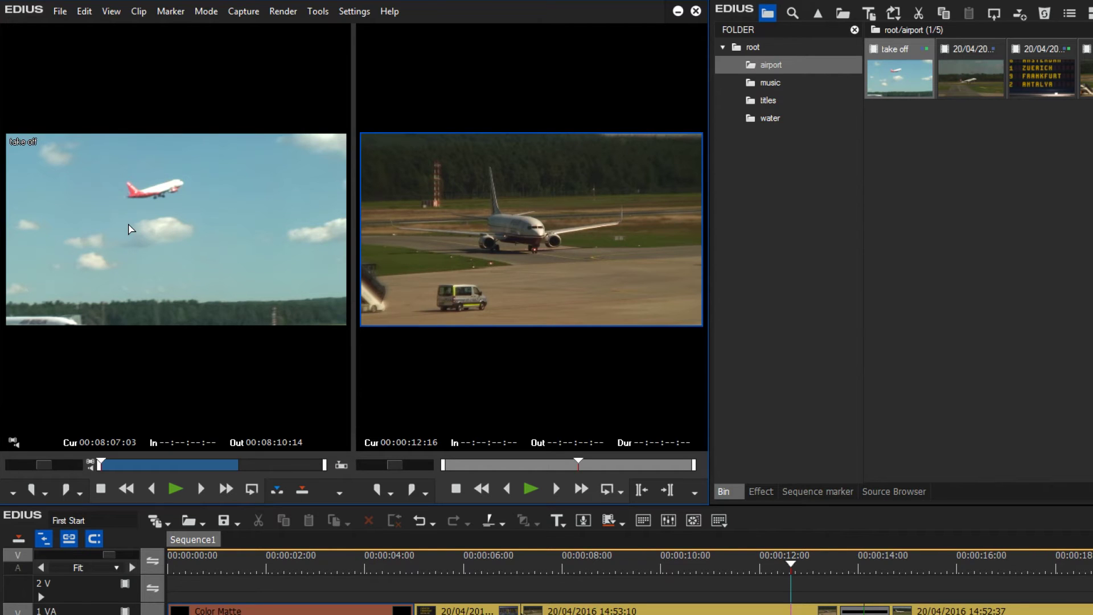
pyautogui.click(901, 85)
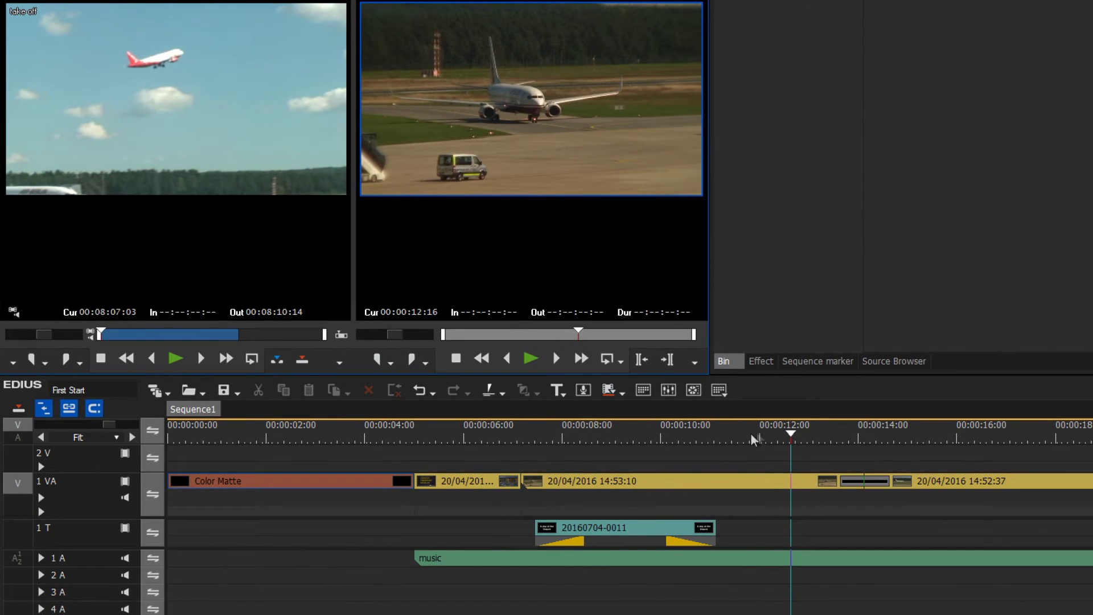
# Scrub the timeline past 12 s and 00:00:16:05, settling at 00:00:11:12
pyautogui.click(742, 440)
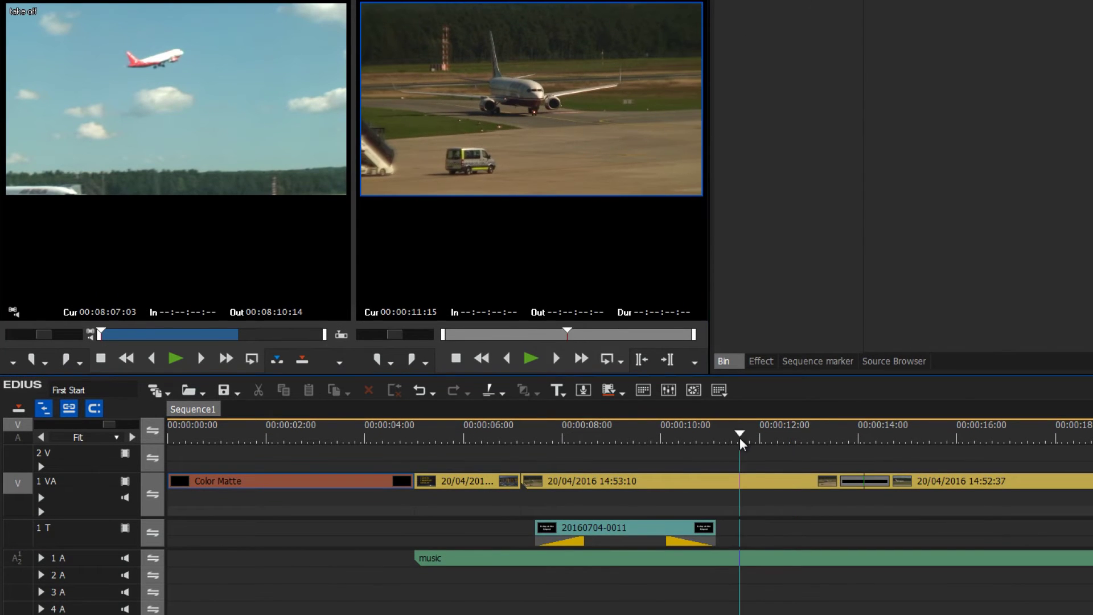
pyautogui.click(967, 436)
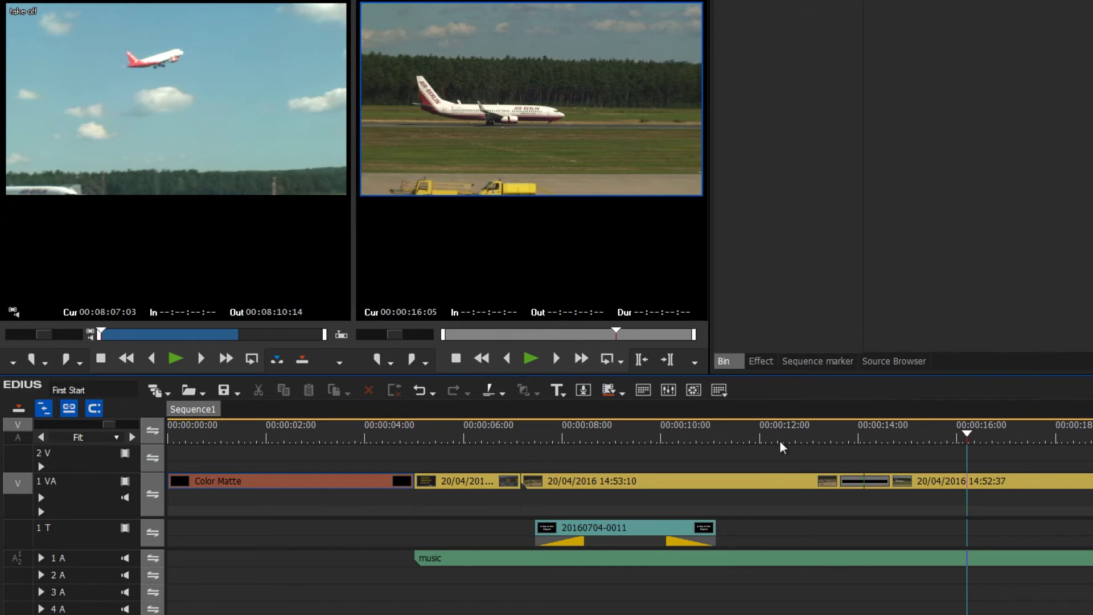
pyautogui.click(754, 432)
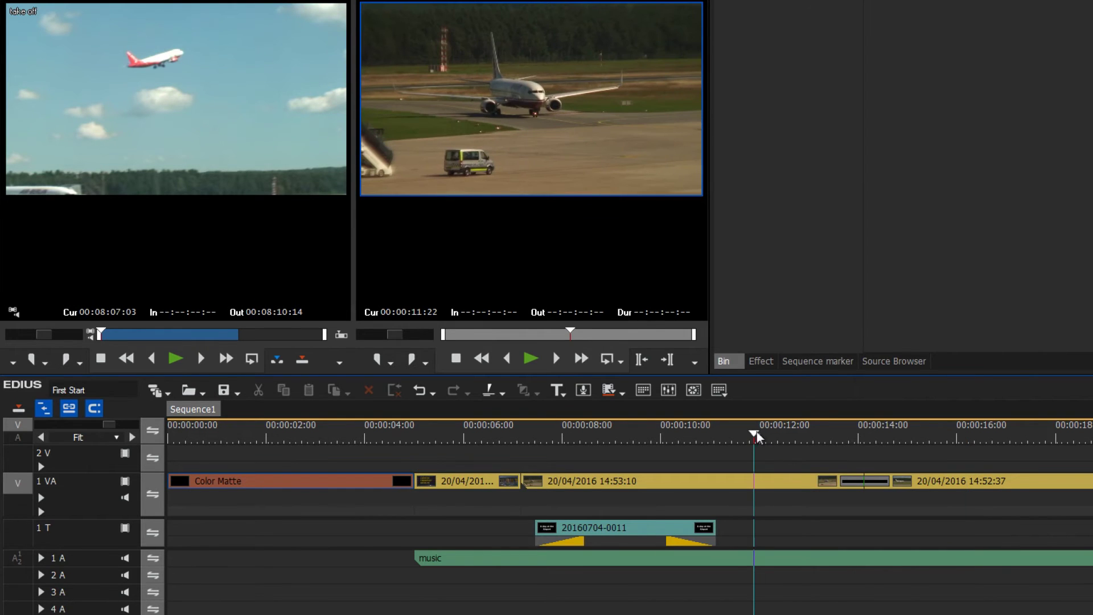
pyautogui.click(778, 434)
pyautogui.moveTo(780, 433)
pyautogui.mouseDown()
pyautogui.moveTo(855, 438)
pyautogui.moveTo(734, 438)
pyautogui.mouseUp()
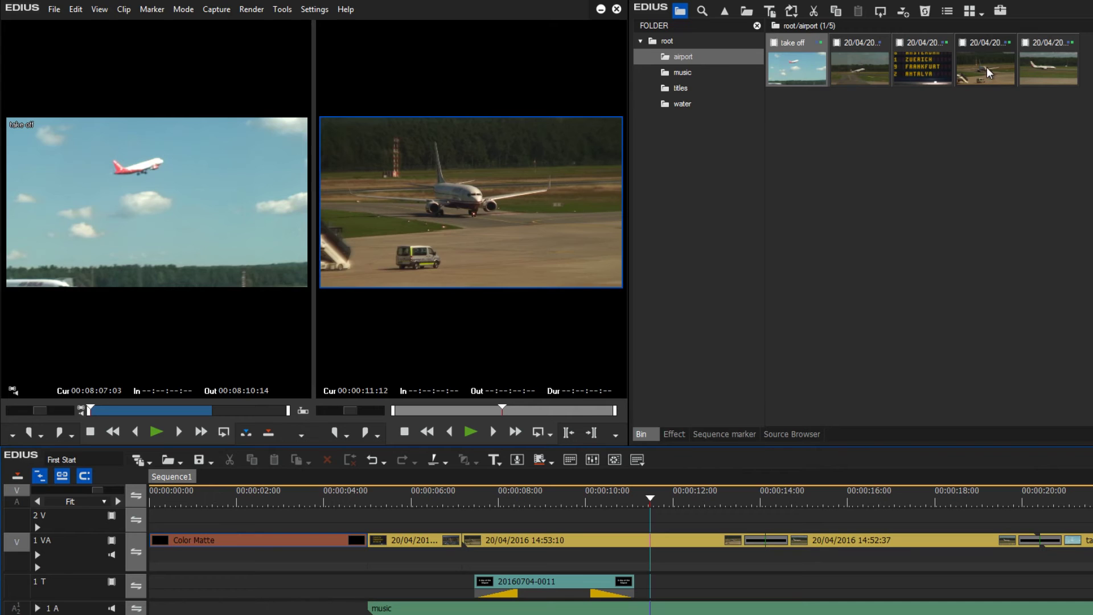
# Load clip 20/04/2016 14:53:10, then clip 14:52:37, into the Player
pyautogui.click(987, 68)
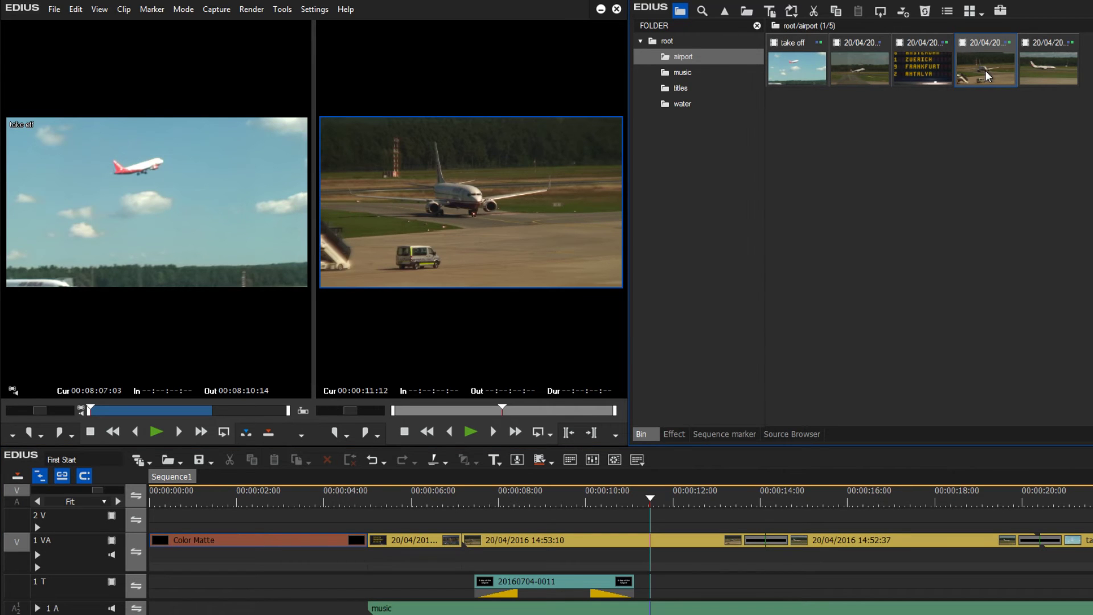
pyautogui.doubleClick(984, 70)
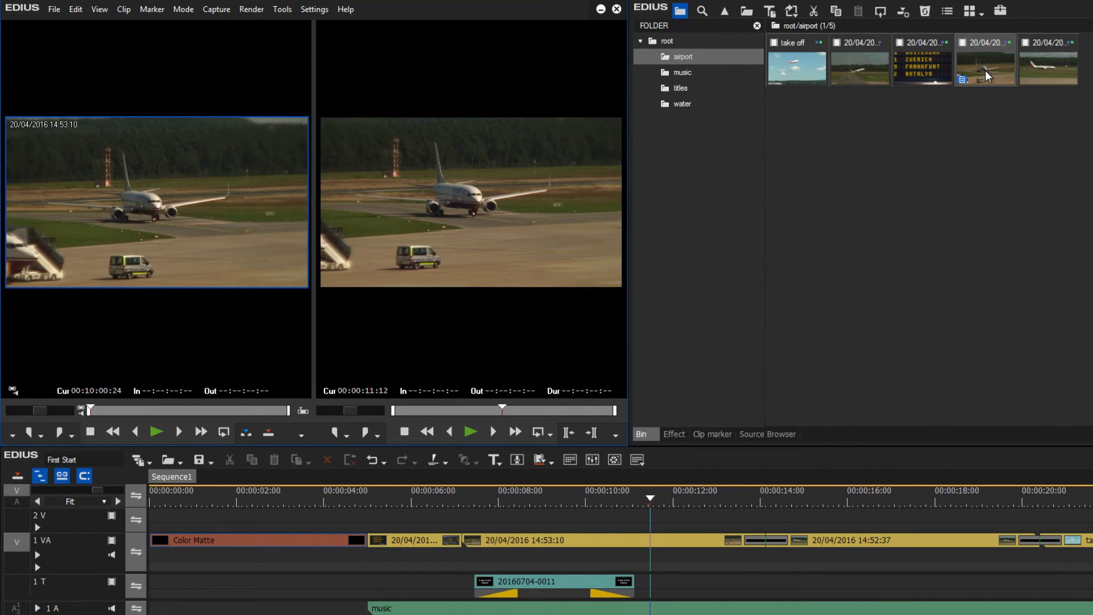
pyautogui.doubleClick(1027, 70)
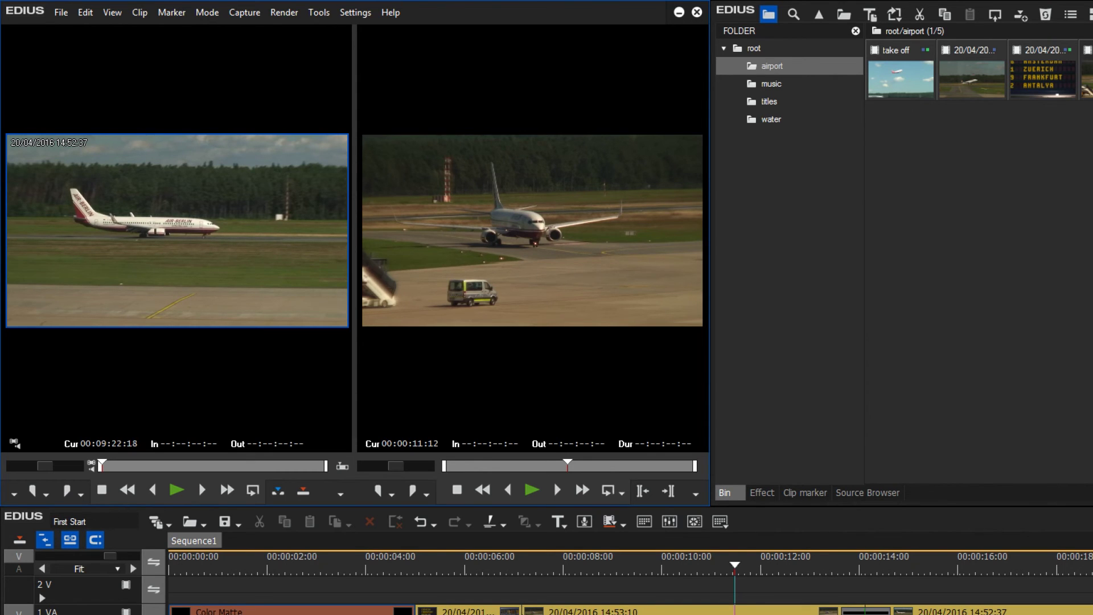
# Switch the preview to View > Single Mode
pyautogui.click(112, 12)
pyautogui.click(167, 221)
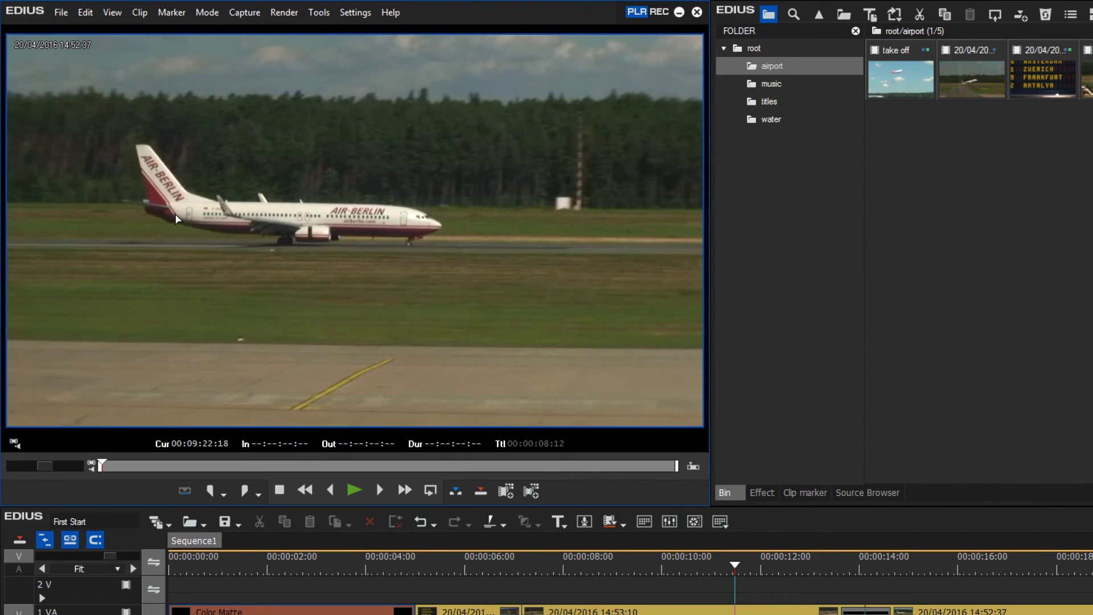